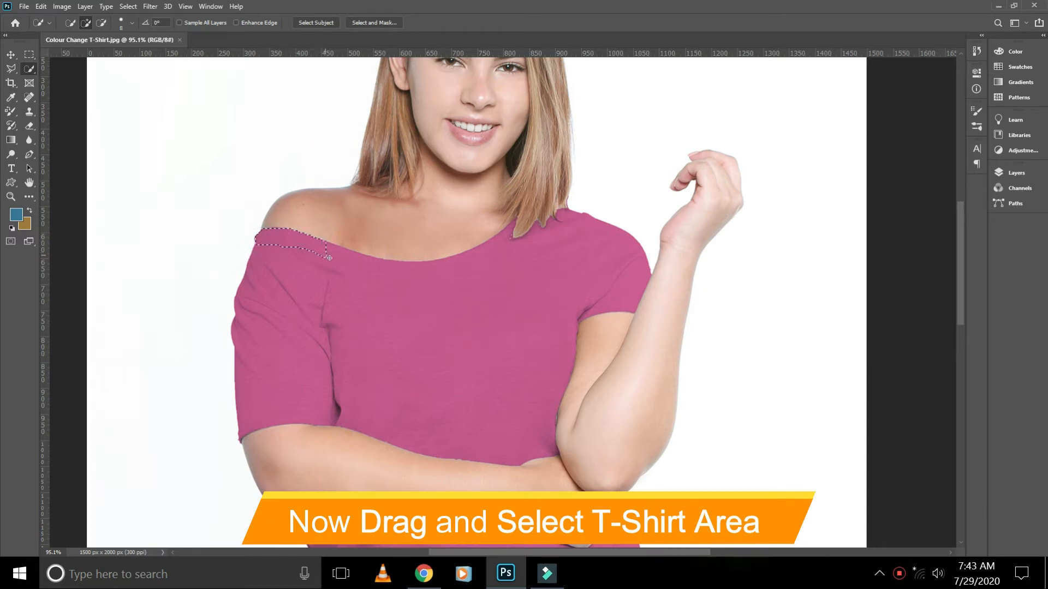
# - Select the pink T-shirt with the Quick Selection tool, covering the upper part above the arm and the lower part below it
pyautogui.moveTo(329, 258); pyautogui.dragTo(371, 265)
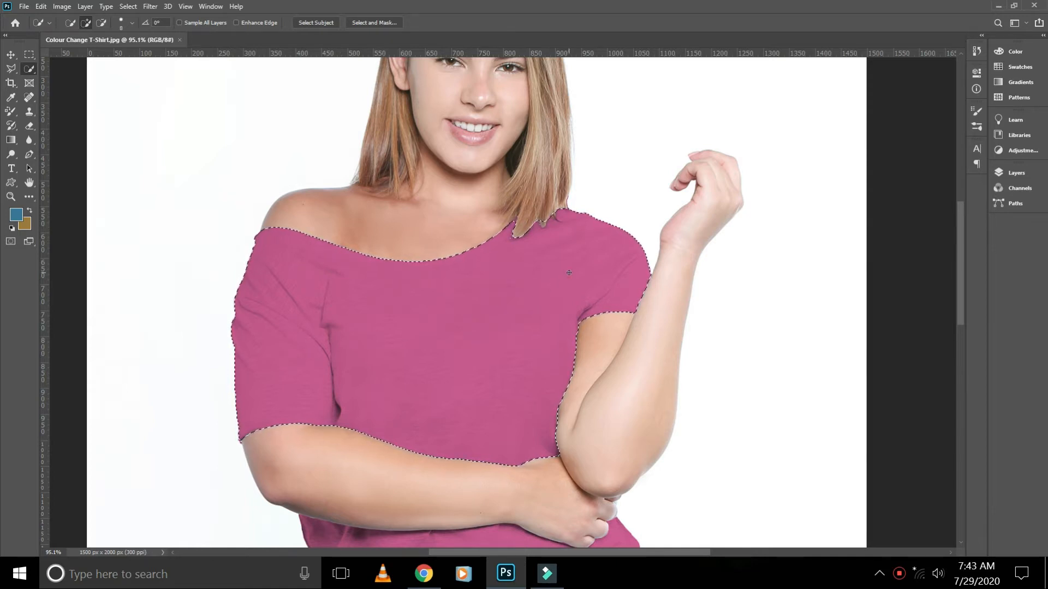
pyautogui.press('alt')
pyautogui.scroll(-5, 502, 234)
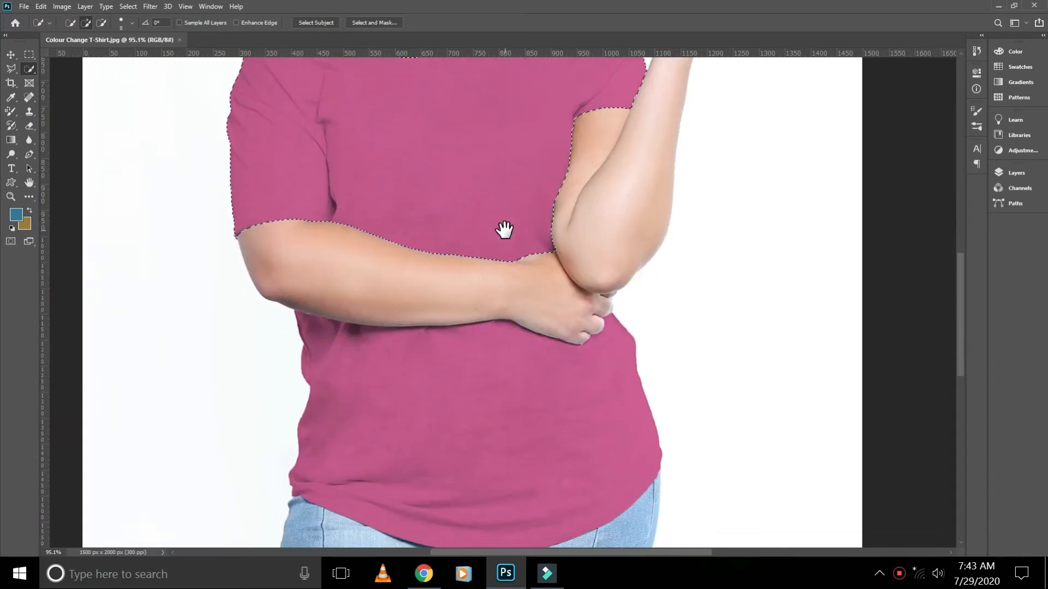
pyautogui.moveTo(314, 332); pyautogui.dragTo(426, 351)
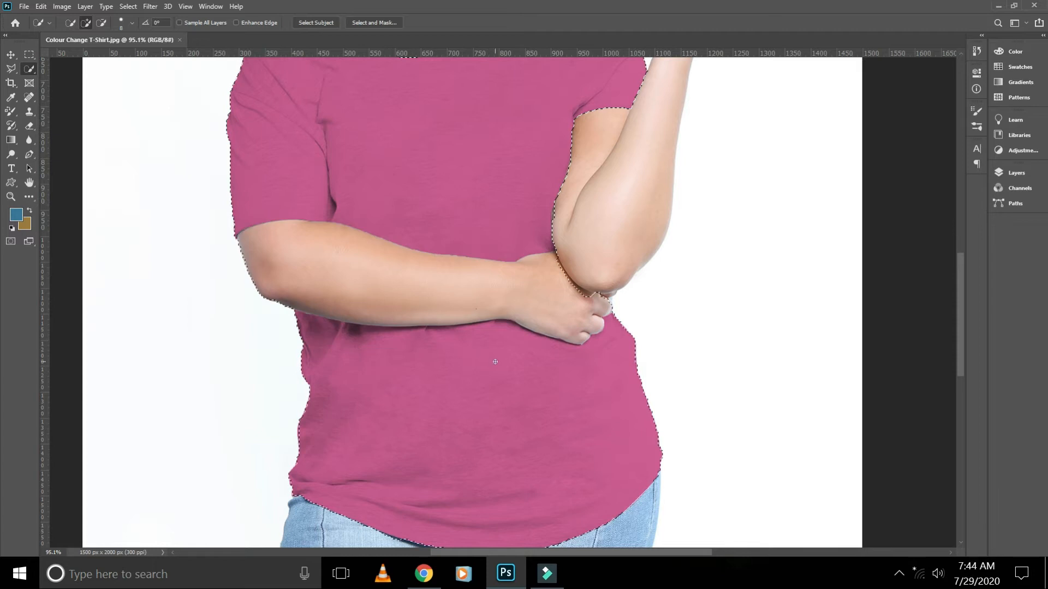
# - Subtract the folded forearm and hand from the T-shirt selection
pyautogui.moveTo(516, 424); pyautogui.dragTo(485, 333)
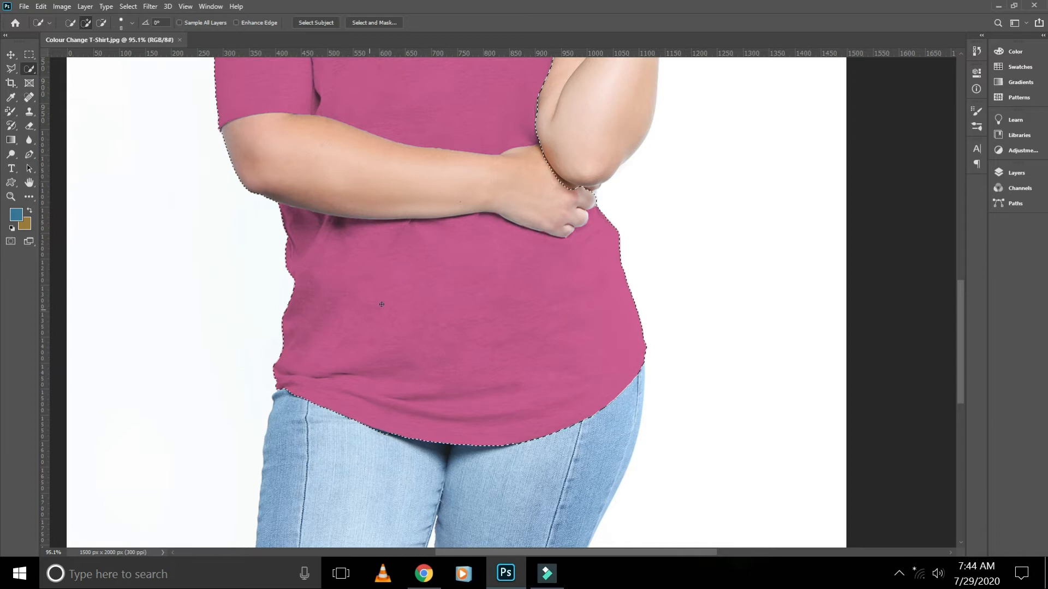
pyautogui.moveTo(402, 290); pyautogui.dragTo(380, 398)
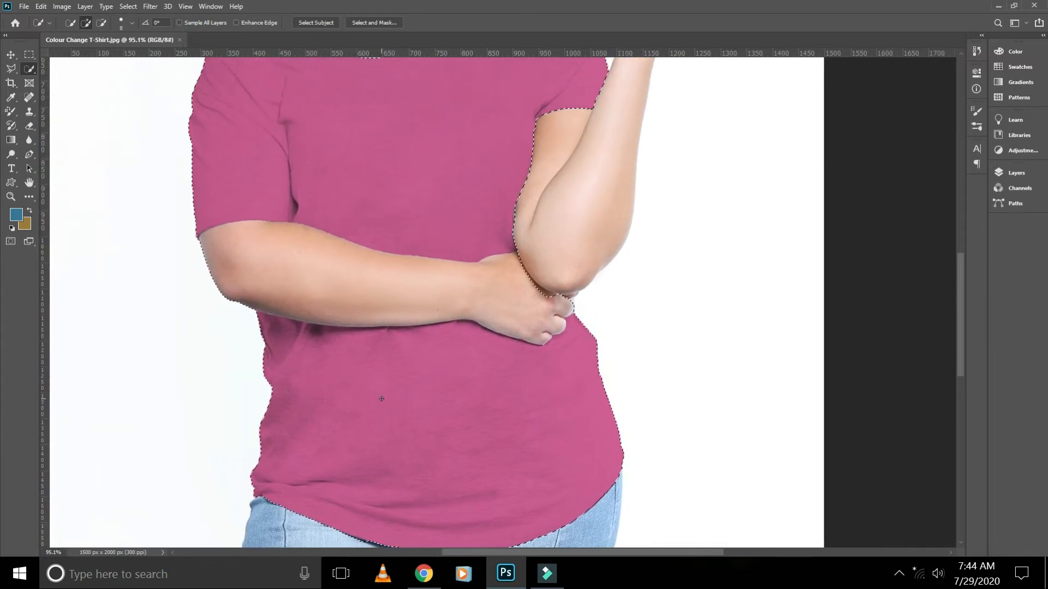
pyautogui.keyDown('alt'); pyautogui.click(255, 250); pyautogui.keyUp('alt')
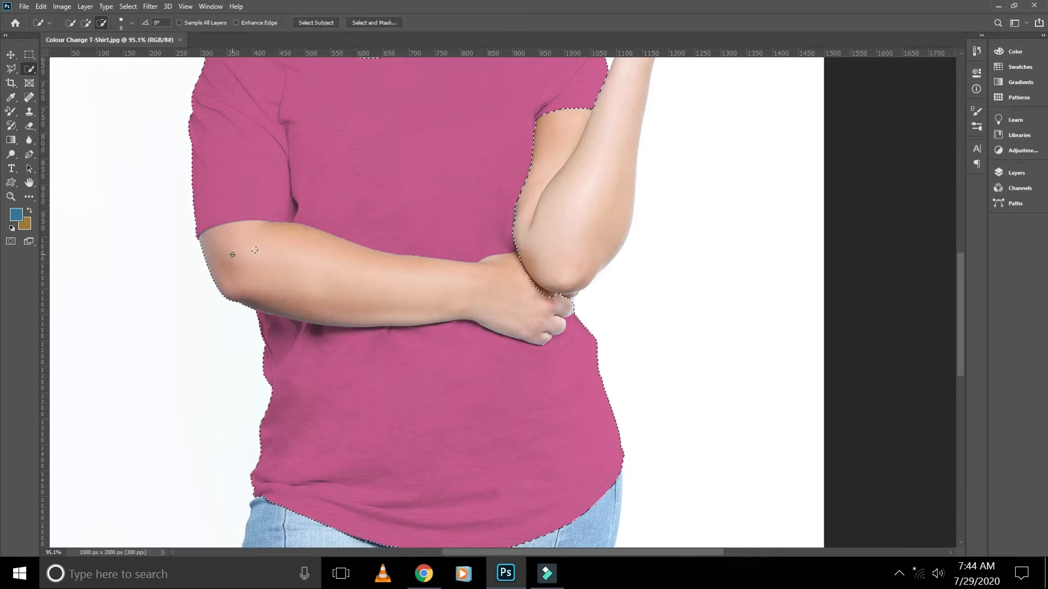
pyautogui.keyDown('alt'); pyautogui.click(229, 256); pyautogui.keyUp('alt')
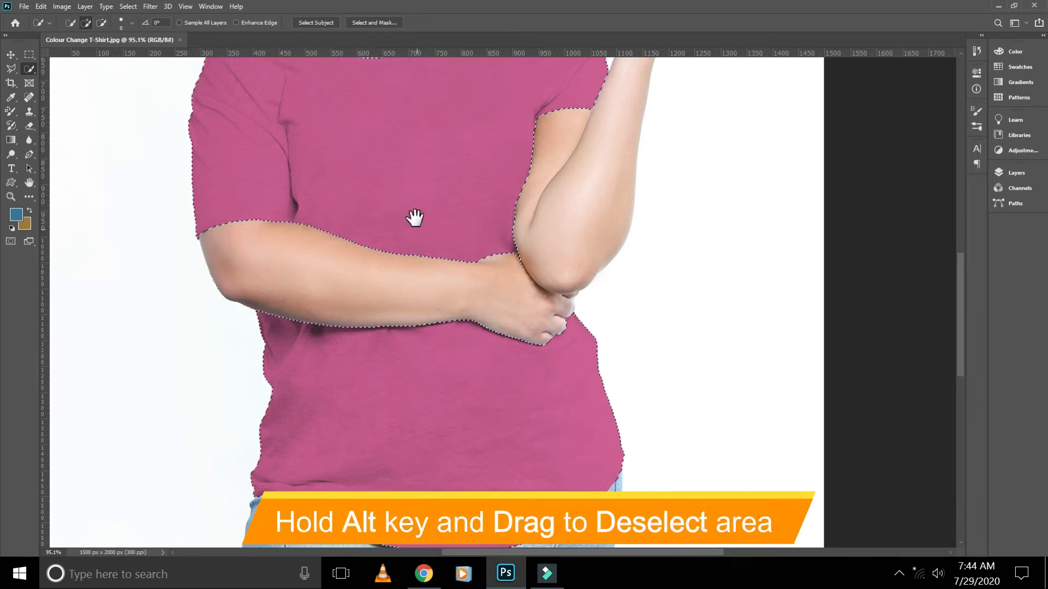
# - Subtract the hair tips overlapping the T-shirt's shoulder from the selection, reducing the brush size to 3 for the fine strands
pyautogui.moveTo(414, 217); pyautogui.dragTo(369, 364)
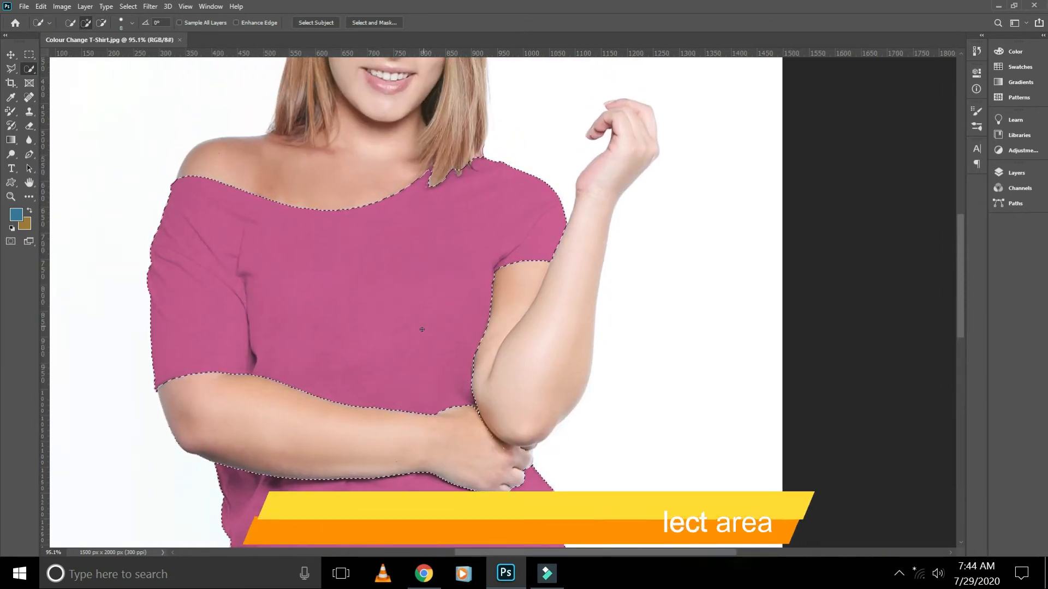
pyautogui.moveTo(403, 320); pyautogui.dragTo(380, 205)
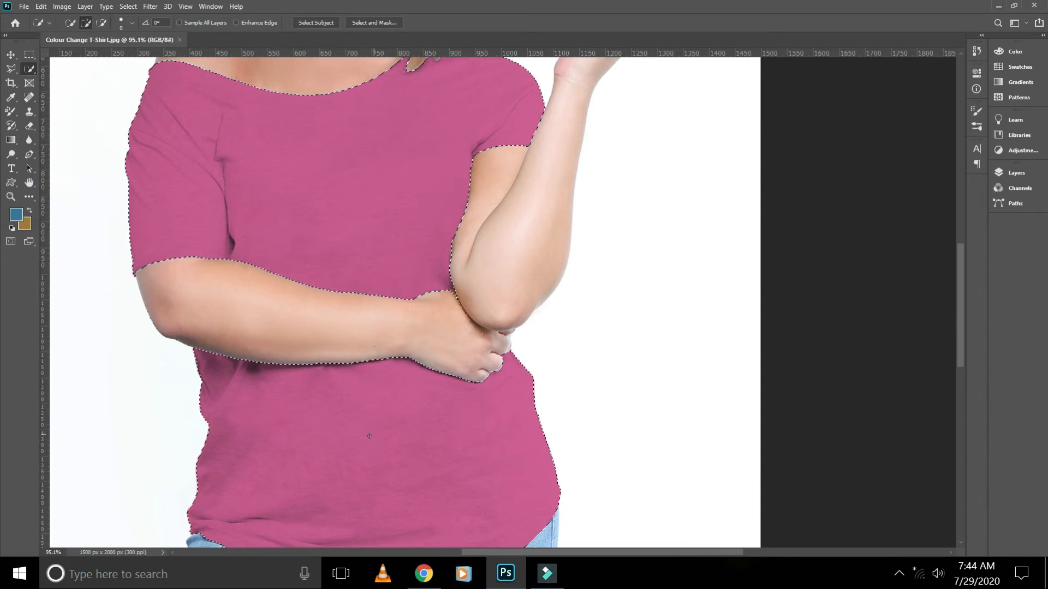
pyautogui.moveTo(428, 327); pyautogui.dragTo(451, 432)
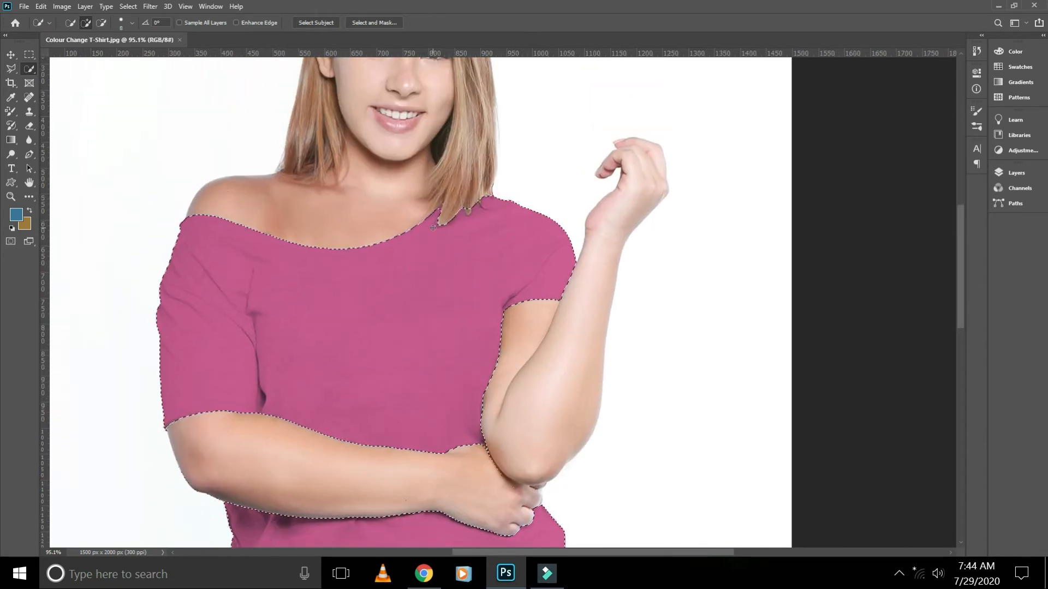
pyautogui.scroll(5, 450, 195)
pyautogui.scroll(2, 450, 195)
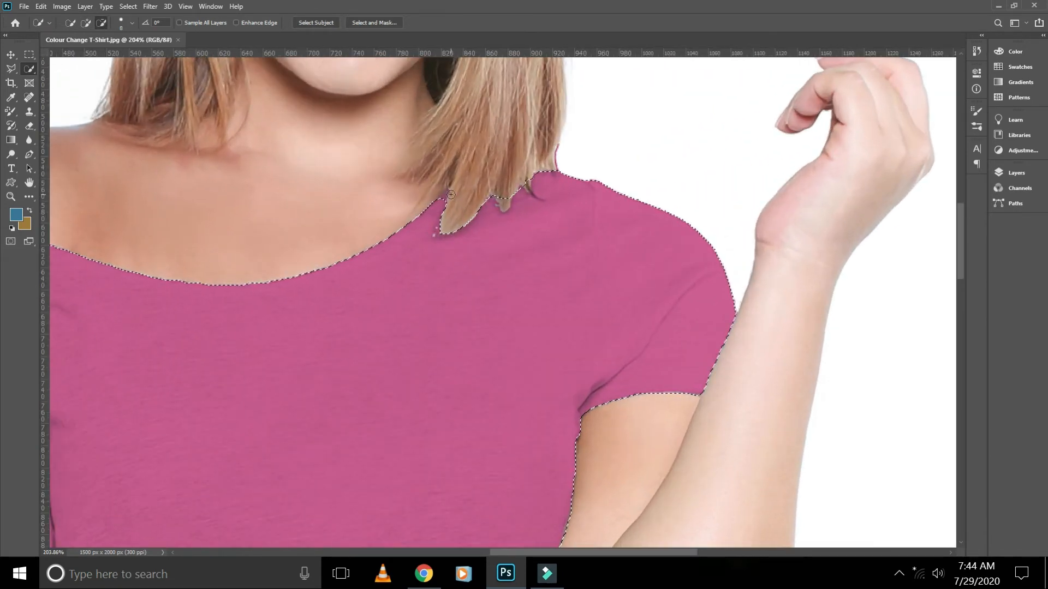
pyautogui.press('alt')
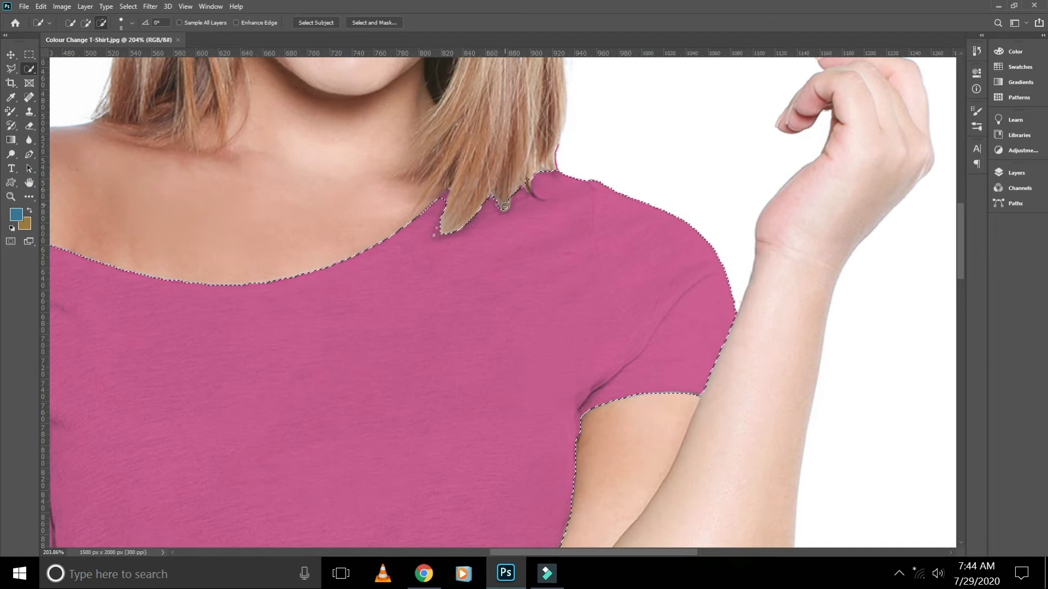
pyautogui.moveTo(510, 198); pyautogui.dragTo(481, 211)
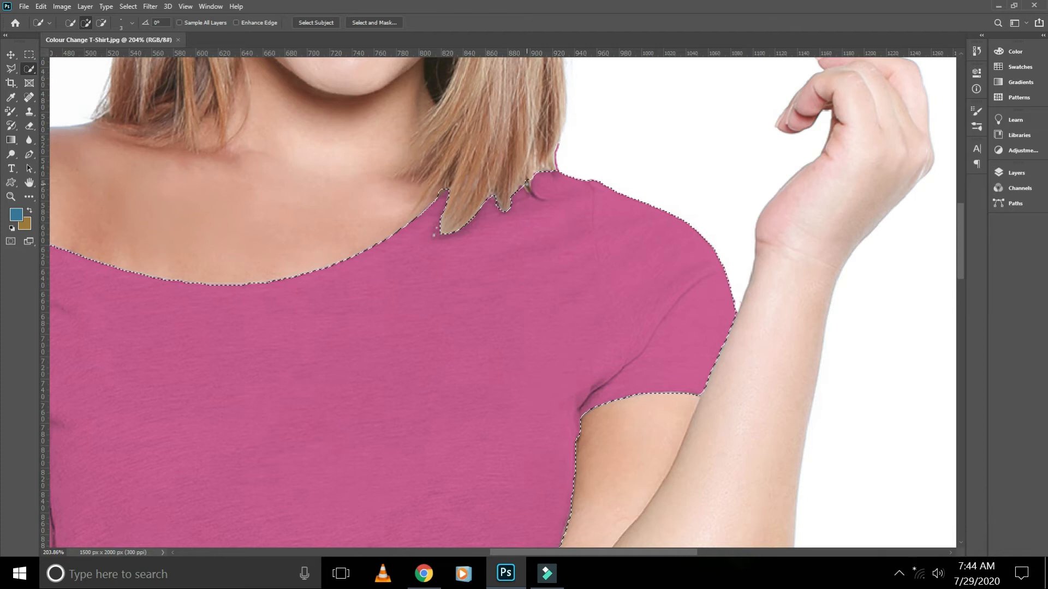
pyautogui.press('alt')
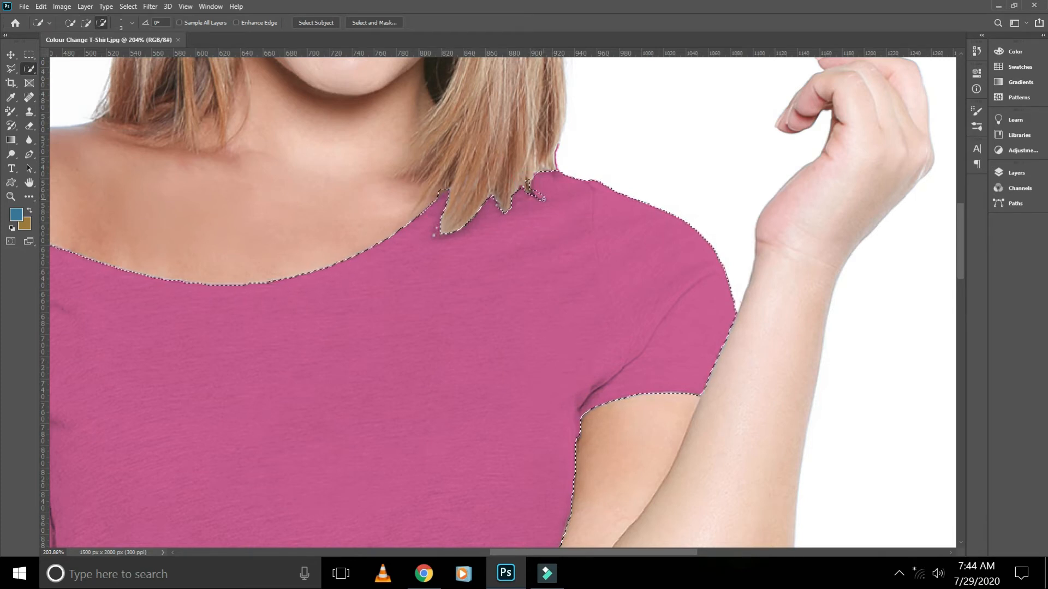
pyautogui.press('alt')
# - Start a Hue/Saturation adjustment on the selected T-shirt, enable Colorize, and try hue 314 with saturation 0
pyautogui.scroll(-5, 493, 218)
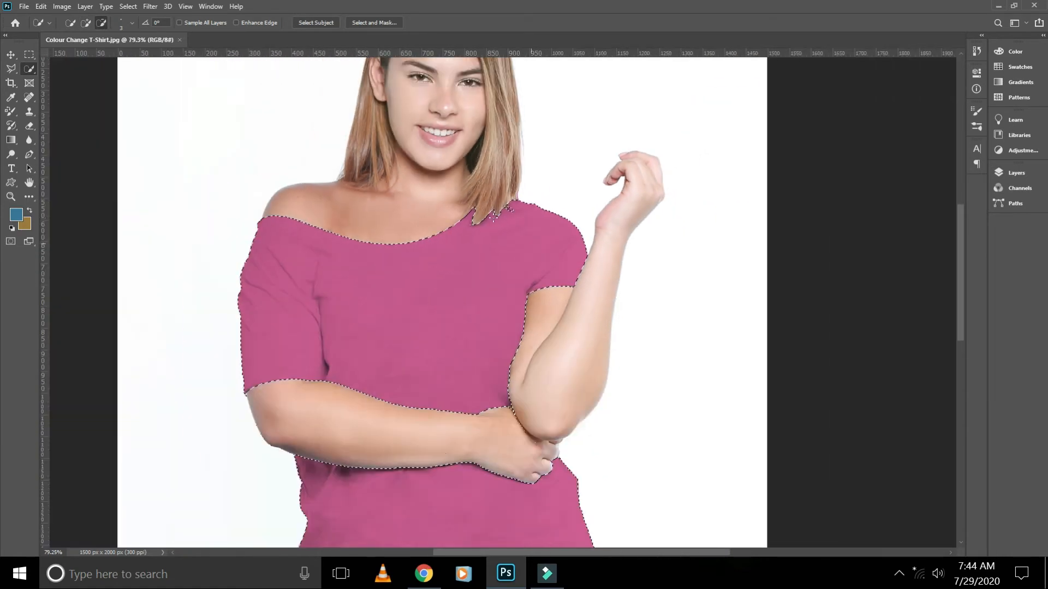
pyautogui.moveTo(515, 361); pyautogui.dragTo(540, 283)
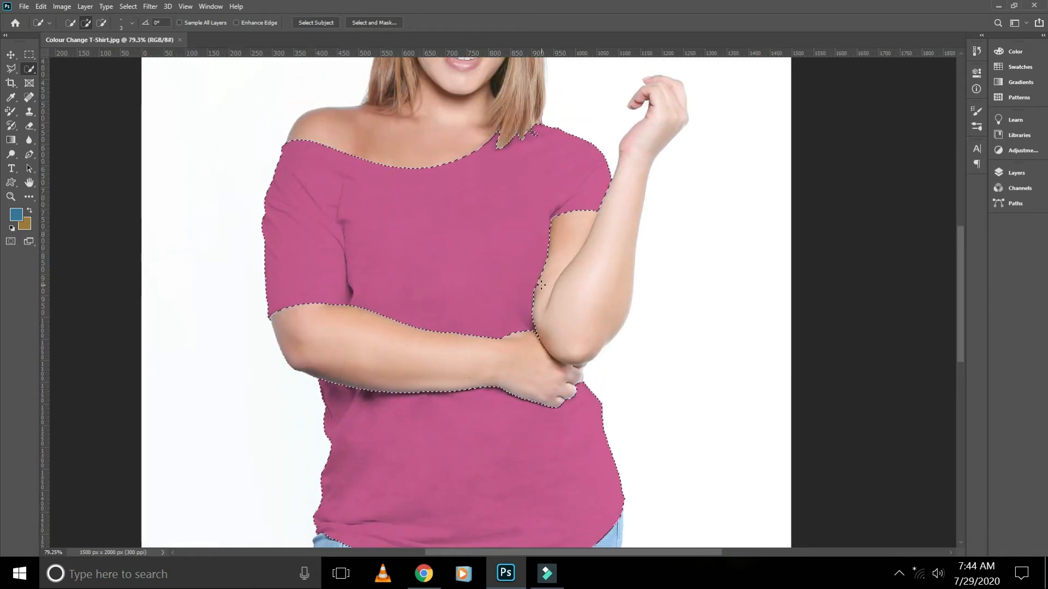
pyautogui.scroll(-2, 542, 285)
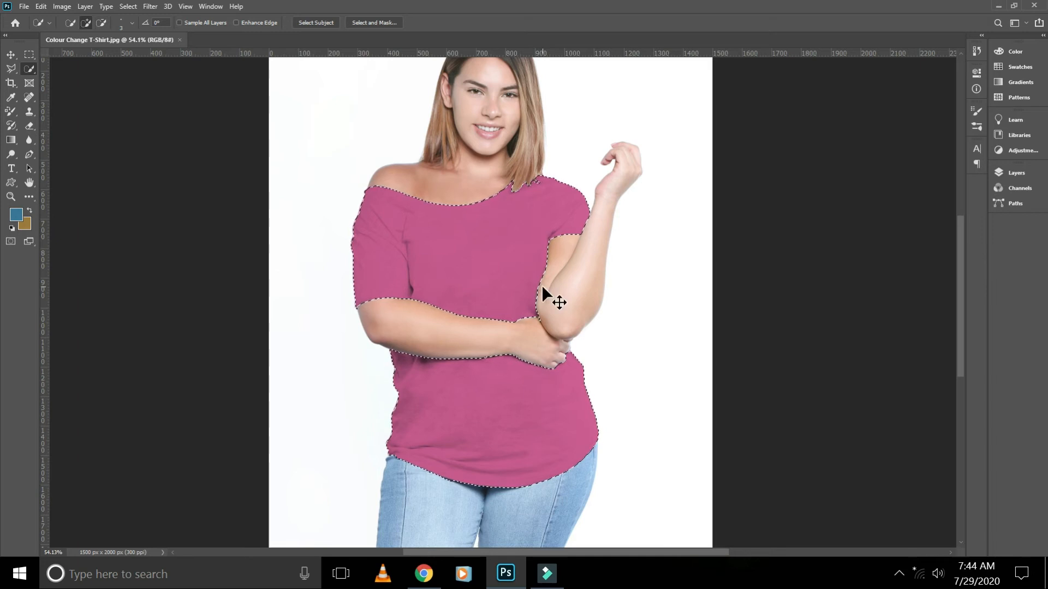
pyautogui.hotkey('ctrl', 'u')
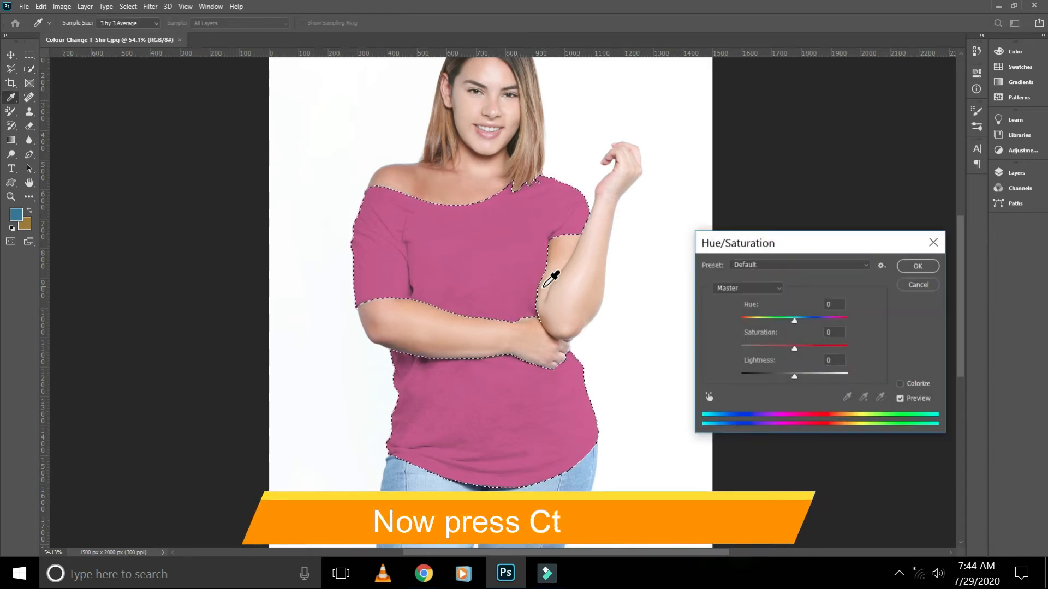
pyautogui.click(901, 385)
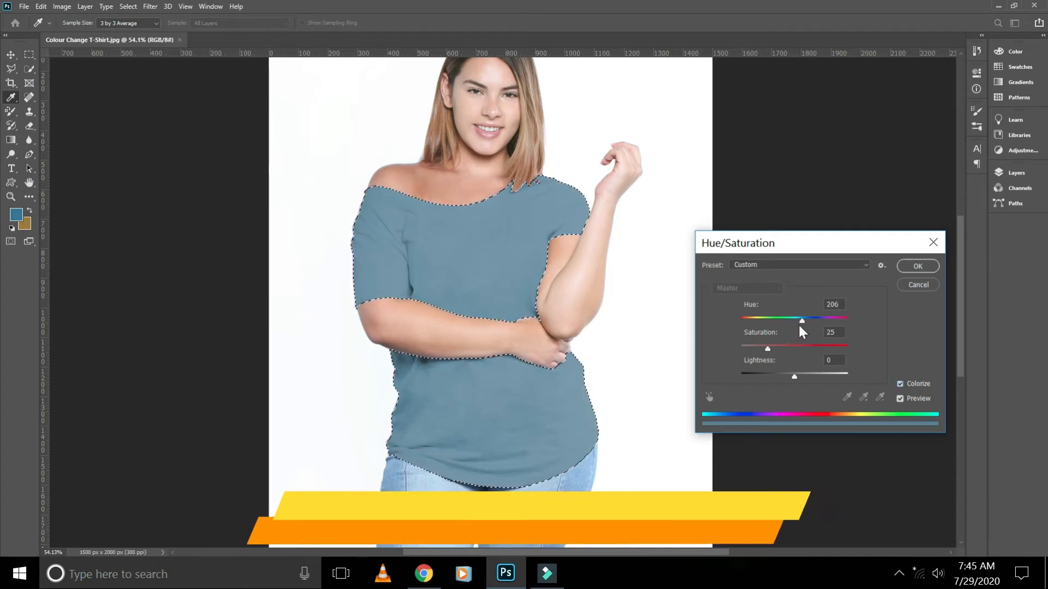
pyautogui.moveTo(802, 322); pyautogui.dragTo(839, 335)
pyautogui.moveTo(767, 348); pyautogui.dragTo(740, 352)
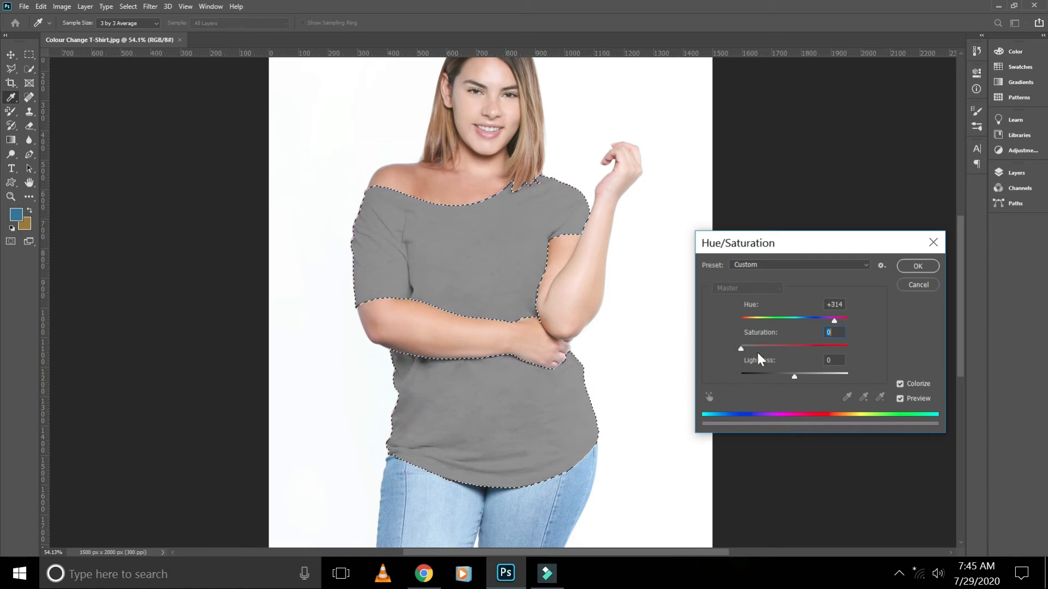
pyautogui.moveTo(794, 377); pyautogui.dragTo(816, 378)
# - Recolour the T-shirt green with hue 114, saturation 69 and lightness -44, apply the adjustment, and clear the selection
pyautogui.moveTo(834, 323); pyautogui.dragTo(803, 350)
pyautogui.moveTo(765, 321); pyautogui.dragTo(775, 323)
pyautogui.moveTo(819, 389); pyautogui.dragTo(770, 376)
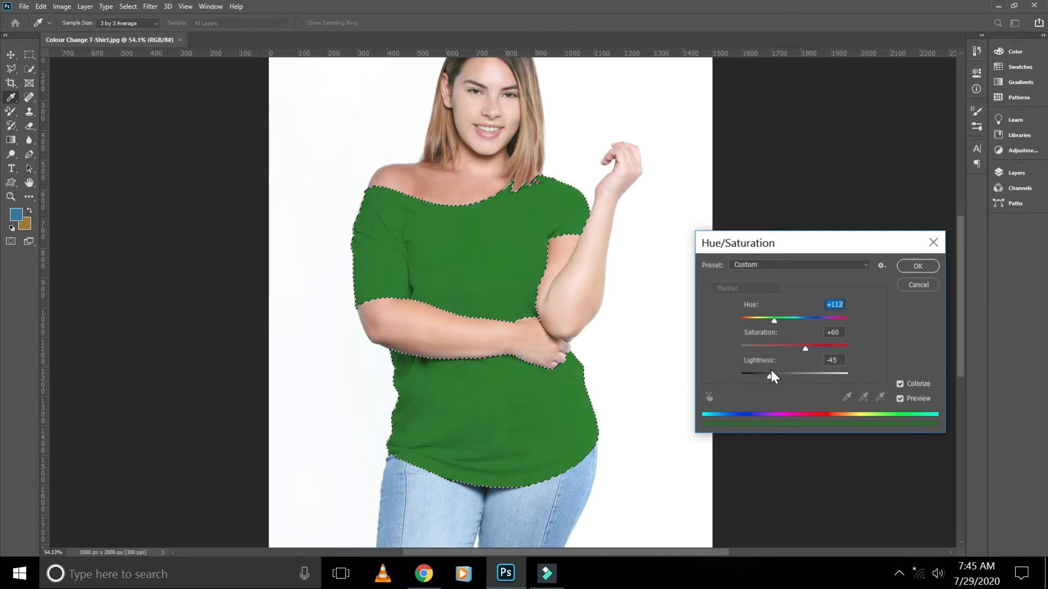
pyautogui.moveTo(775, 323)
pyautogui.mouseDown()
pyautogui.moveTo(754, 324)
pyautogui.moveTo(785, 335)
pyautogui.mouseUp()
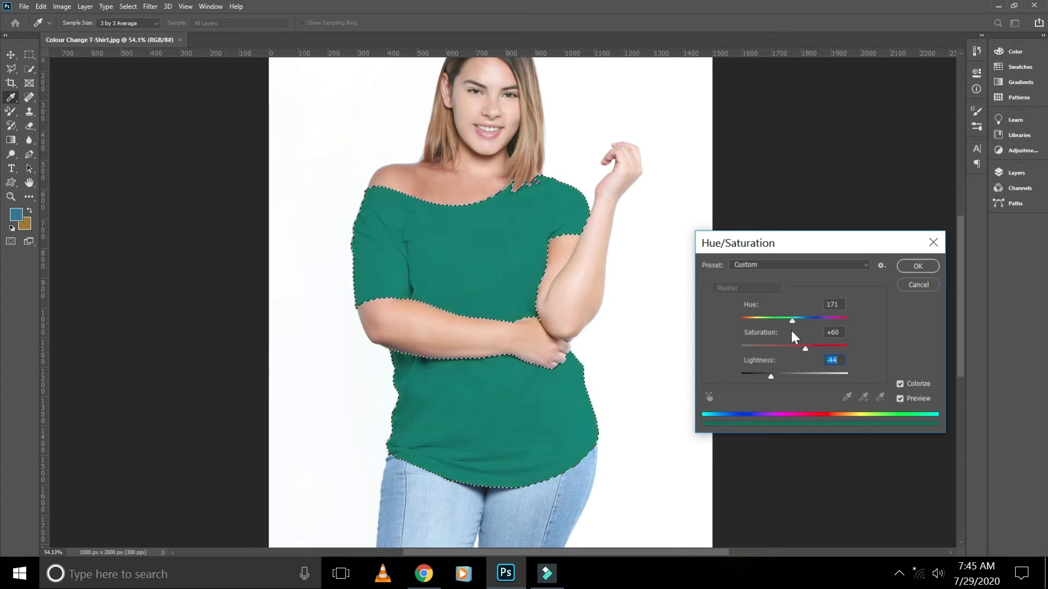
pyautogui.press('Tab')
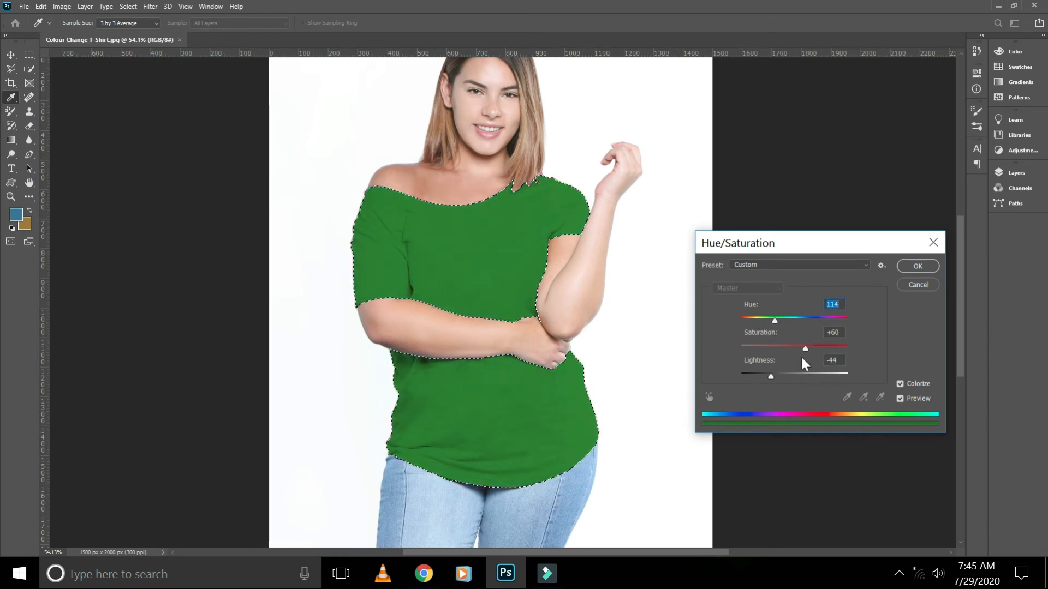
pyautogui.moveTo(806, 354); pyautogui.dragTo(773, 381)
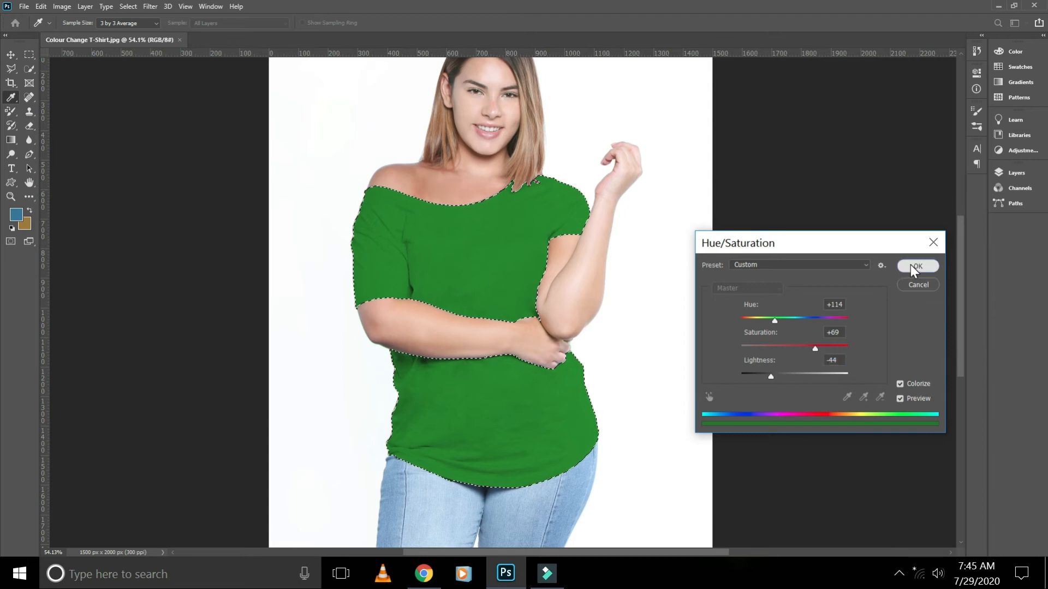
pyautogui.click(910, 267)
pyautogui.moveTo(556, 371); pyautogui.dragTo(547, 291)
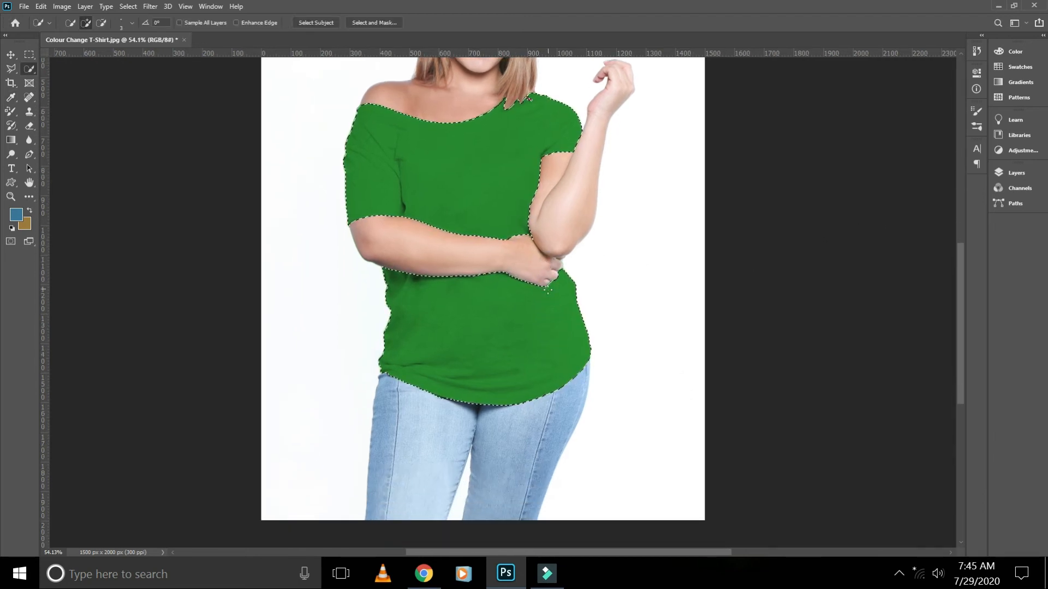
pyautogui.hotkey('ctrl', 'd')
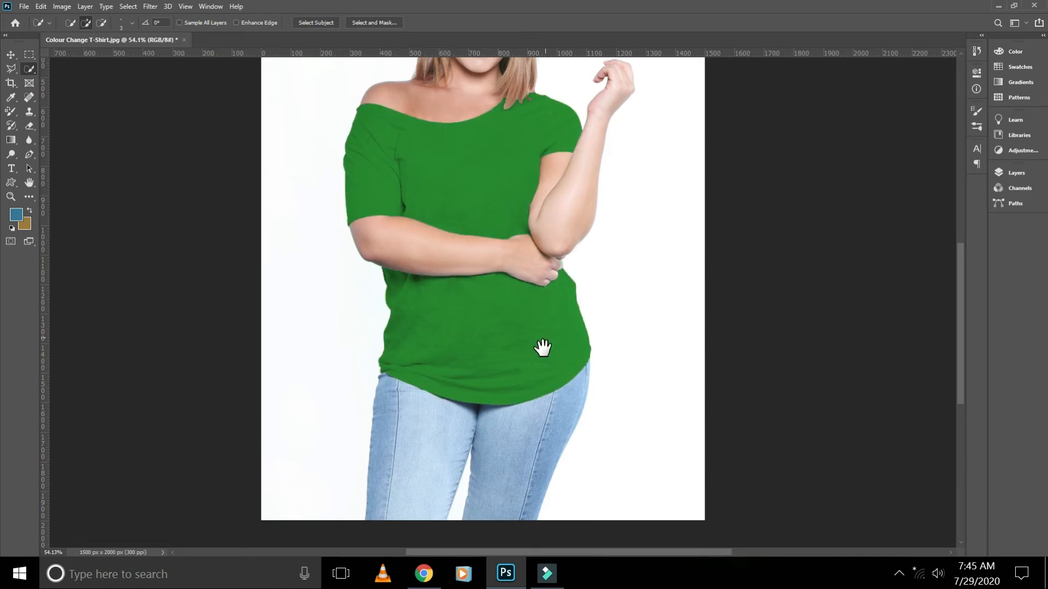
# - Examine the recoloured T-shirt up close from the neckline and sleeves down to the hem
pyautogui.scroll(2, 543, 355)
pyautogui.moveTo(564, 191); pyautogui.dragTo(515, 323)
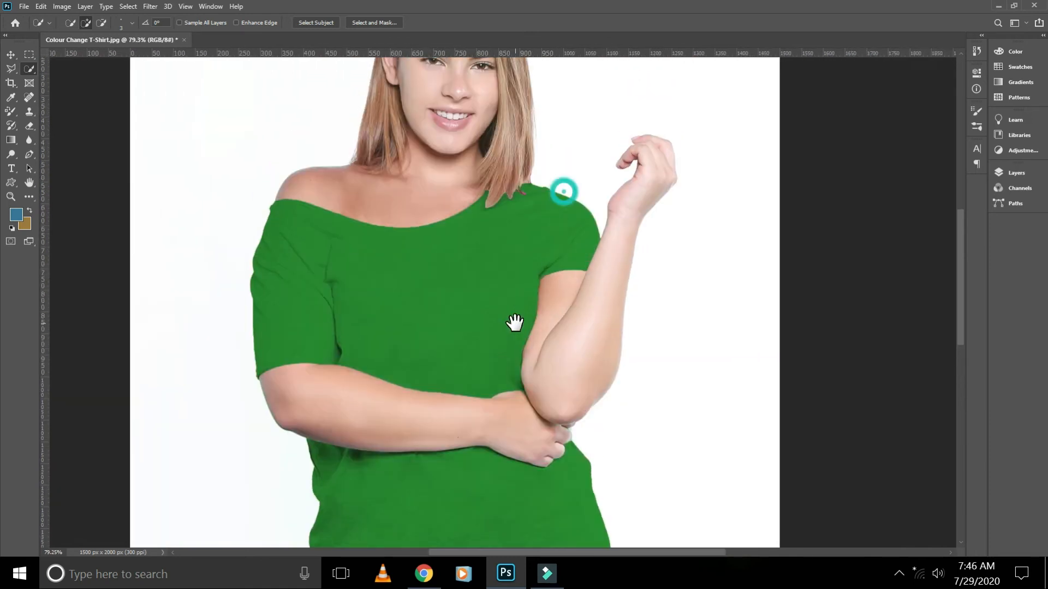
pyautogui.scroll(4, 213, 254)
pyautogui.scroll(-1, 213, 254)
pyautogui.moveTo(668, 268); pyautogui.dragTo(531, 222)
pyautogui.moveTo(506, 358); pyautogui.dragTo(562, 204)
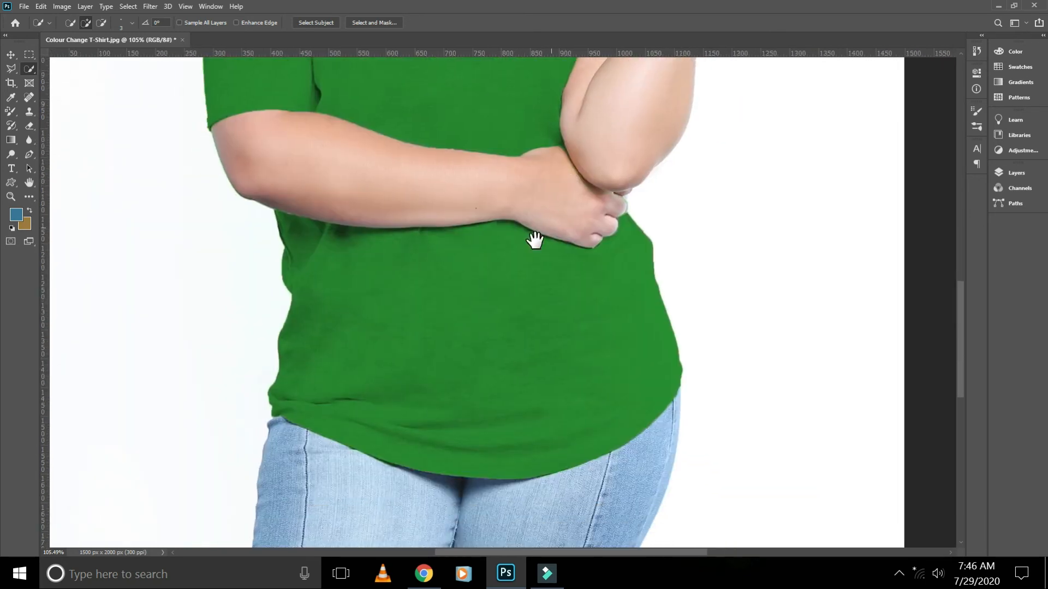
pyautogui.scroll(-3, 502, 279)
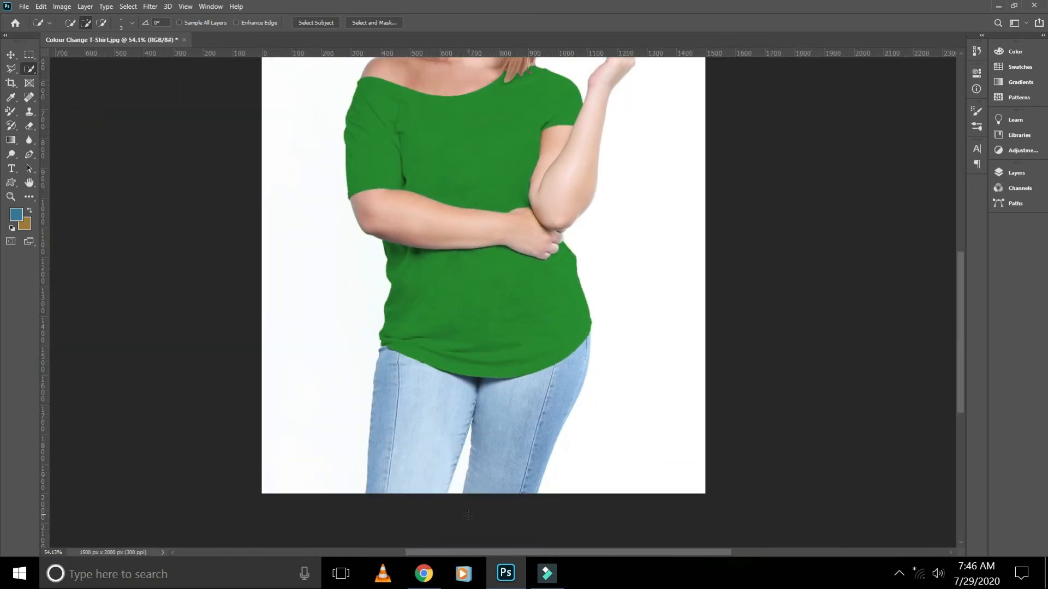
# - Select the jeans below the T-shirt using a size 20 Quick Selection brush, and subtract the white gap between the legs
pyautogui.scroll(3, 464, 510)
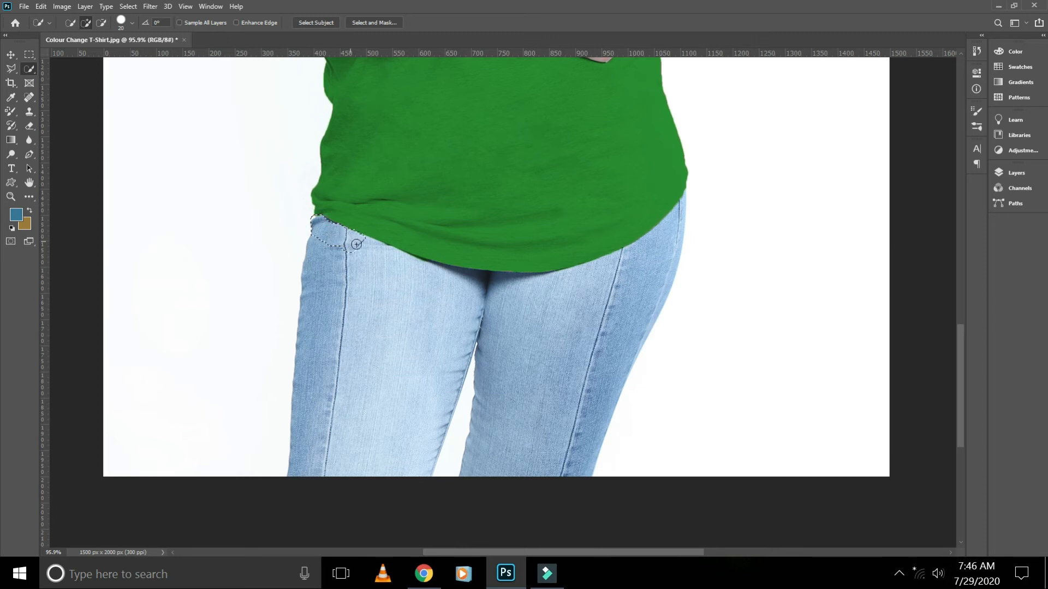
pyautogui.moveTo(382, 256); pyautogui.dragTo(543, 280)
pyautogui.moveTo(613, 267)
pyautogui.mouseDown()
pyautogui.moveTo(633, 246)
pyautogui.moveTo(639, 255)
pyautogui.mouseUp()
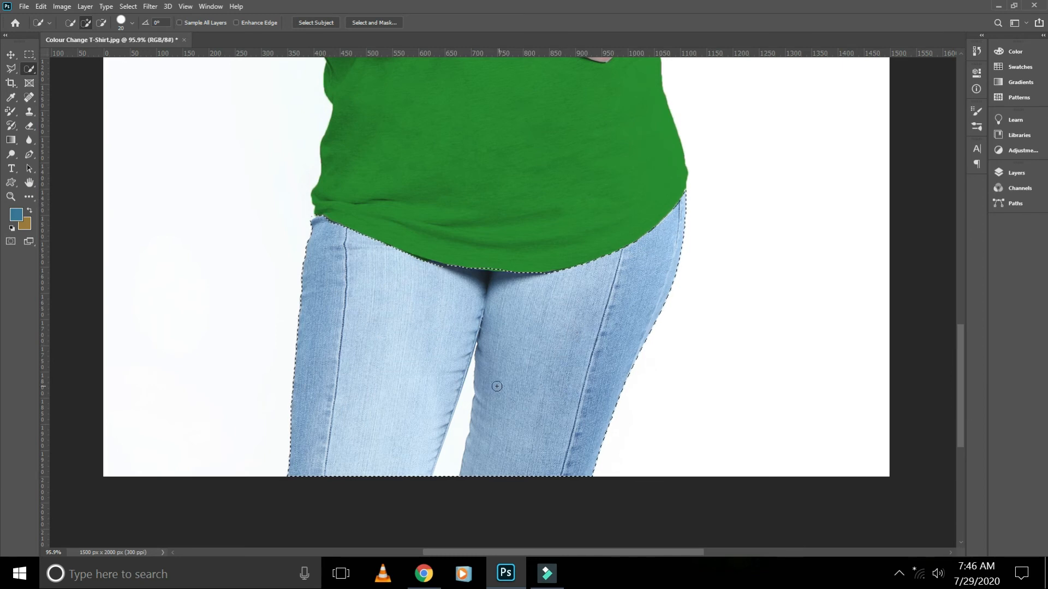
pyautogui.moveTo(468, 365); pyautogui.dragTo(465, 403)
pyautogui.press('alt')
# - Start a Hue/Saturation adjustment on the selected jeans and try a purple tint with hue +47, saturation +20 and lightness -9
pyautogui.scroll(-5, 507, 347)
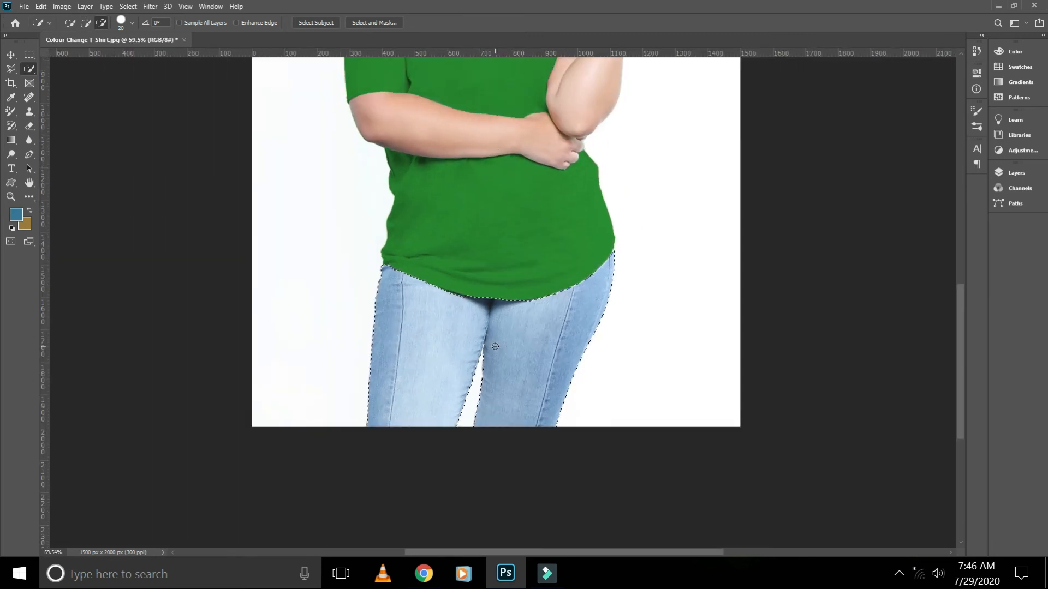
pyautogui.hotkey('ctrl', 'u')
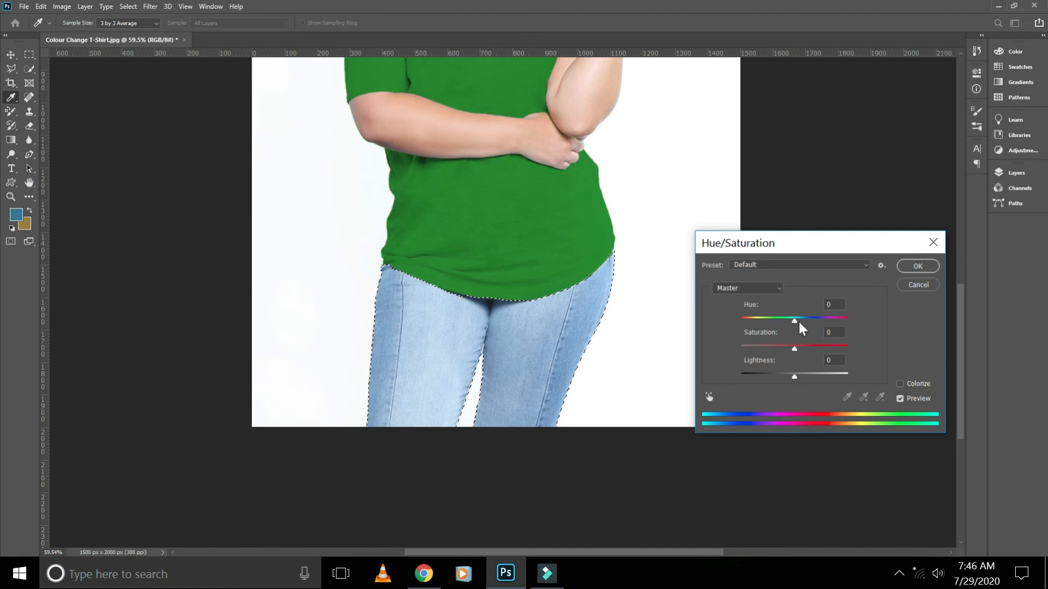
pyautogui.moveTo(794, 324); pyautogui.dragTo(794, 375)
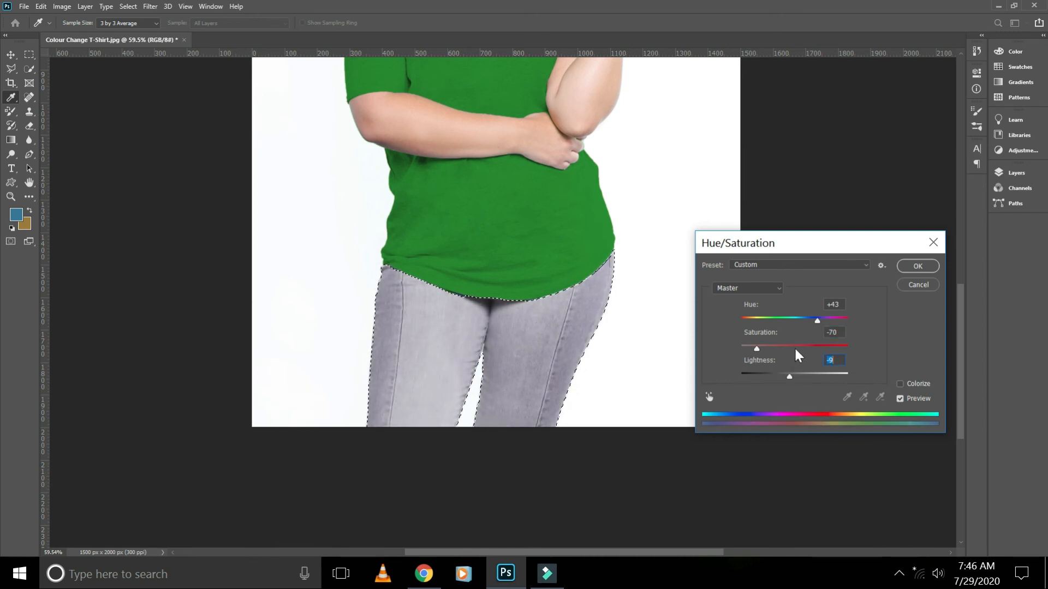
pyautogui.moveTo(819, 325)
pyautogui.mouseDown()
pyautogui.moveTo(765, 325)
pyautogui.moveTo(786, 351)
pyautogui.moveTo(823, 351)
pyautogui.moveTo(773, 351)
pyautogui.moveTo(763, 321)
pyautogui.moveTo(748, 326)
pyautogui.moveTo(819, 321)
pyautogui.mouseUp()
pyautogui.moveTo(773, 352); pyautogui.dragTo(805, 352)
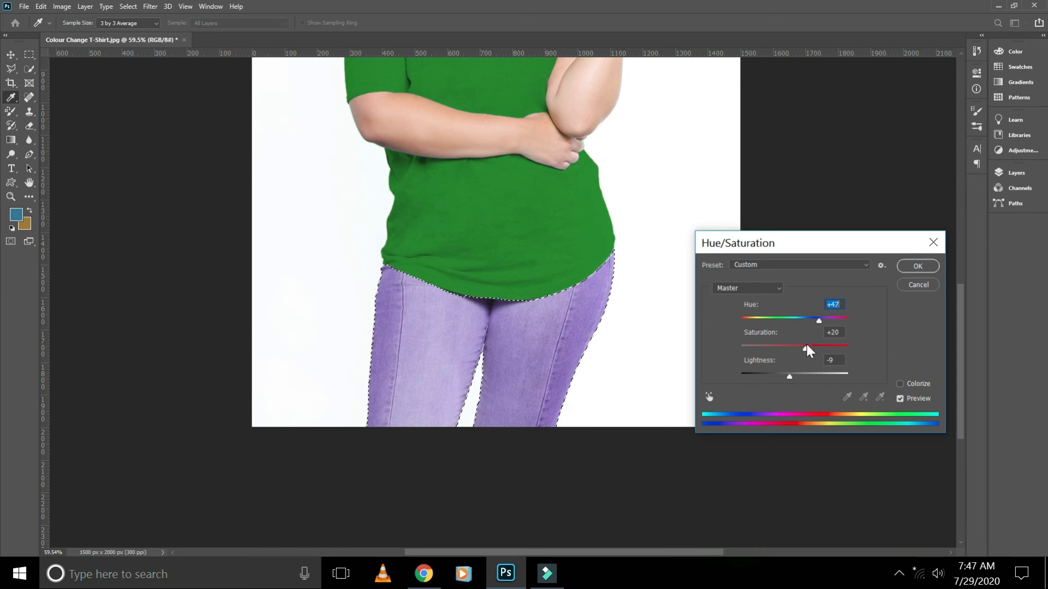
# - Recolour the jeans dark teal-grey with hue -18, saturation +8 and lightness -53, apply the adjustment, and clear the selection
pyautogui.click(807, 345)
pyautogui.moveTo(791, 377); pyautogui.dragTo(762, 373)
pyautogui.moveTo(818, 320); pyautogui.dragTo(800, 346)
pyautogui.moveTo(762, 376)
pyautogui.mouseDown()
pyautogui.moveTo(787, 377)
pyautogui.moveTo(766, 378)
pyautogui.mouseUp()
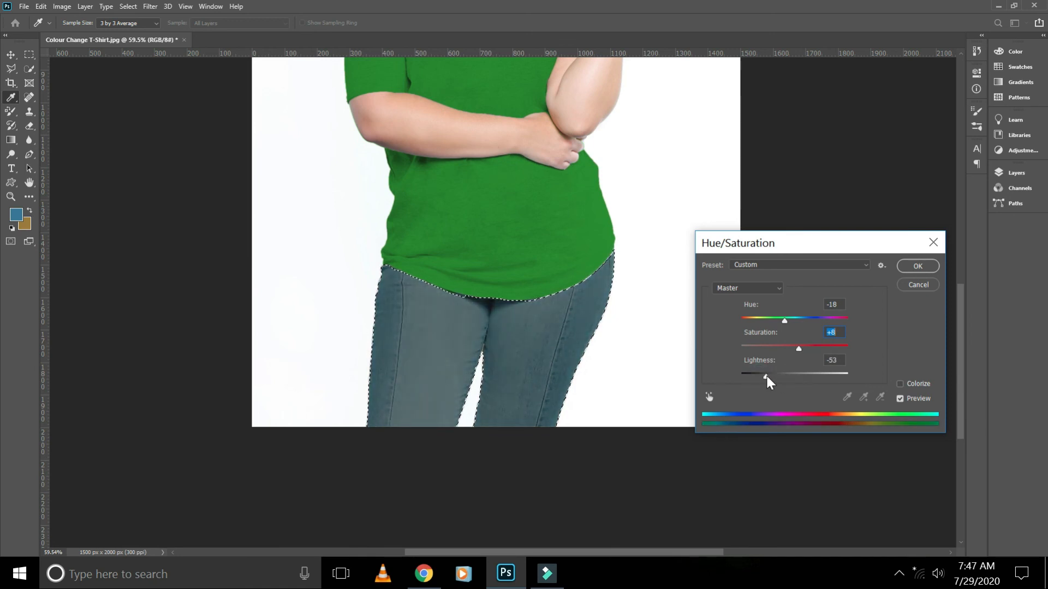
pyautogui.moveTo(590, 185); pyautogui.dragTo(556, 244)
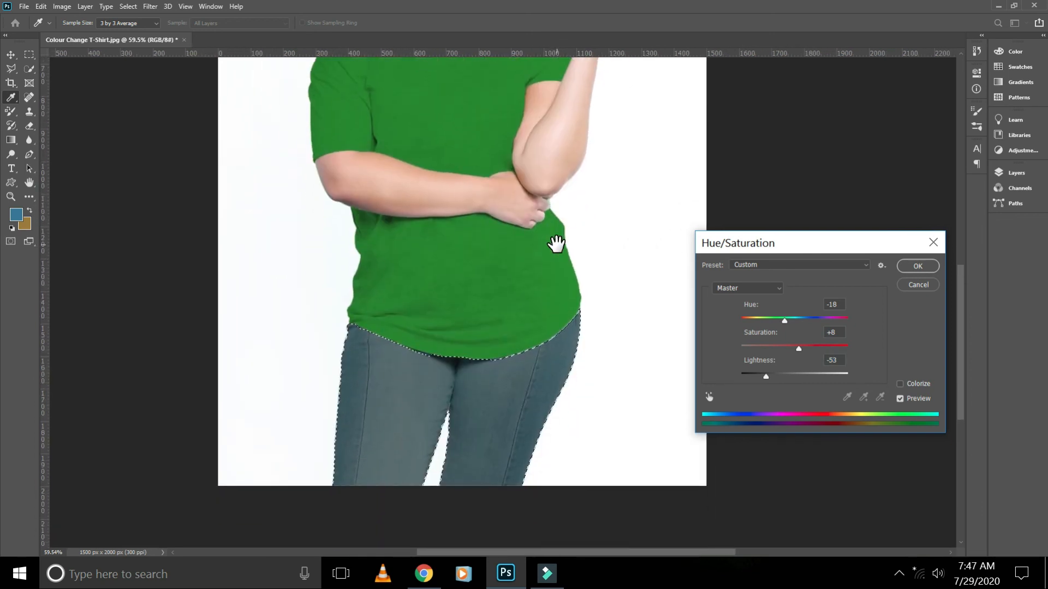
pyautogui.click(909, 262)
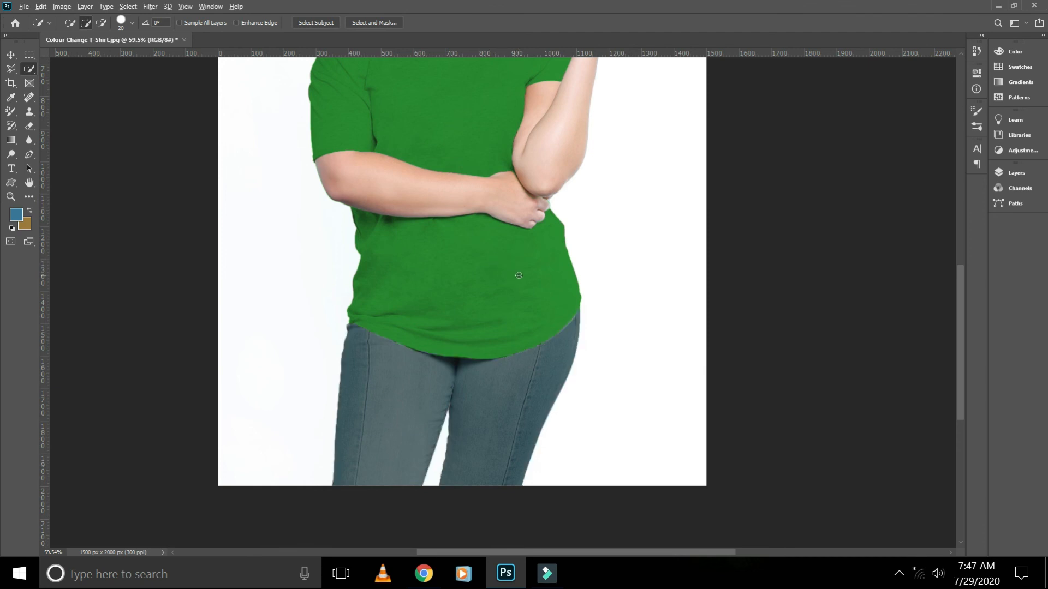
pyautogui.hotkey('ctrl', 'd')
pyautogui.hotkey('ctrl', '0')
pyautogui.hotkey('ctrl', '+')
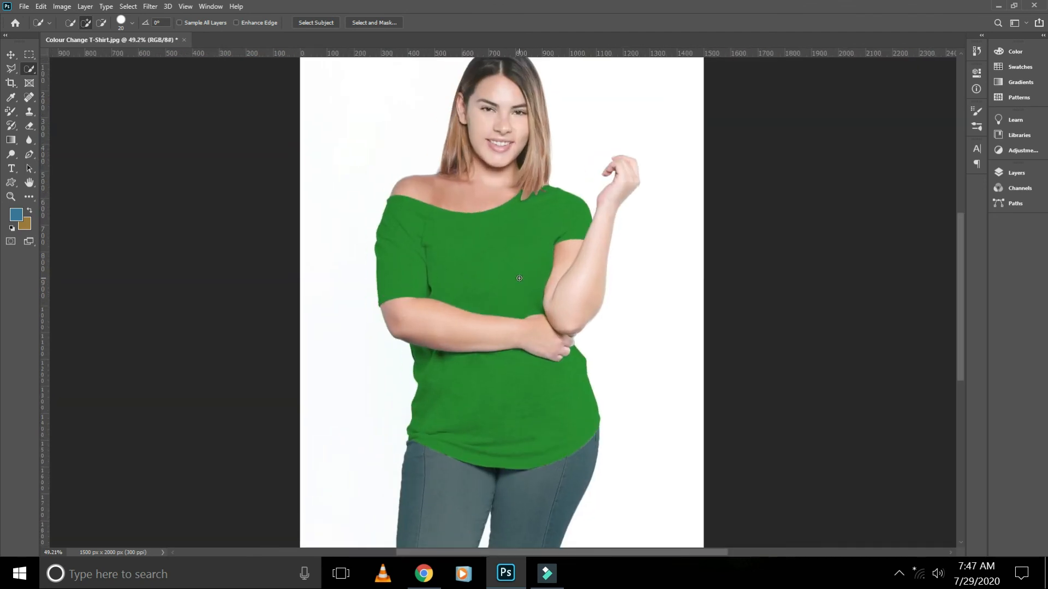